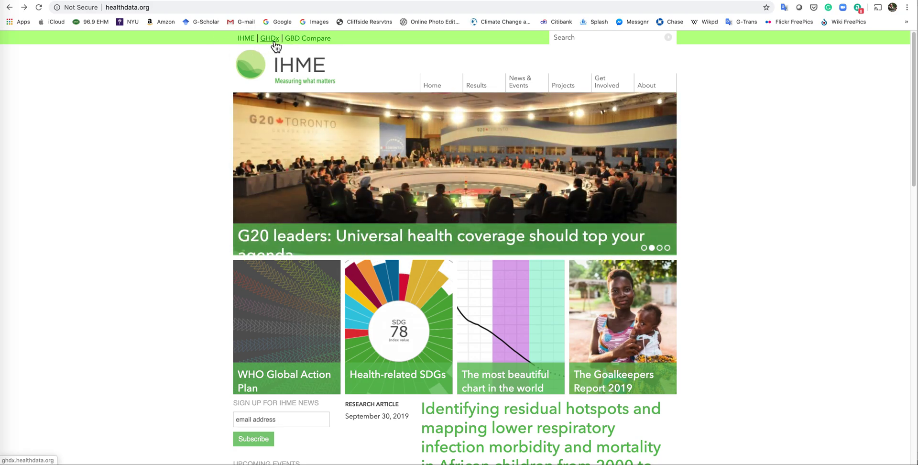
# Open the GBD Results Tool from the GBD 2017 data resources on the GHDx site.
pyautogui.click(271, 40)
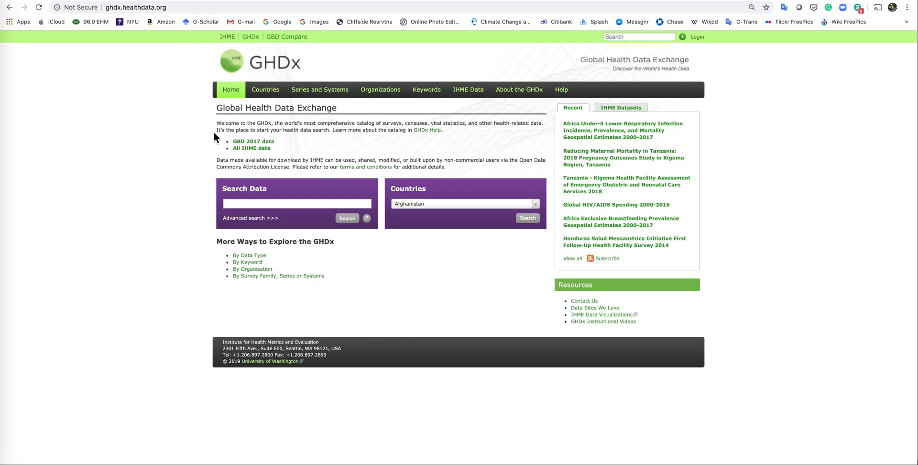
pyautogui.click(248, 144)
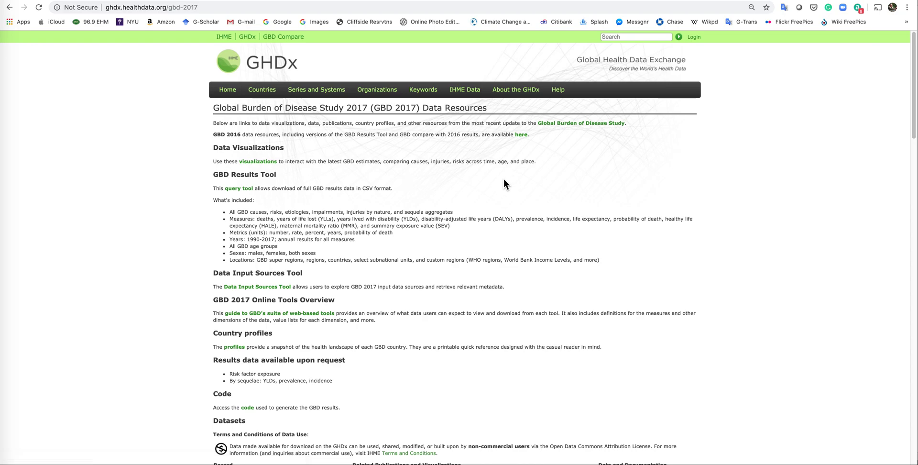
pyautogui.click(247, 190)
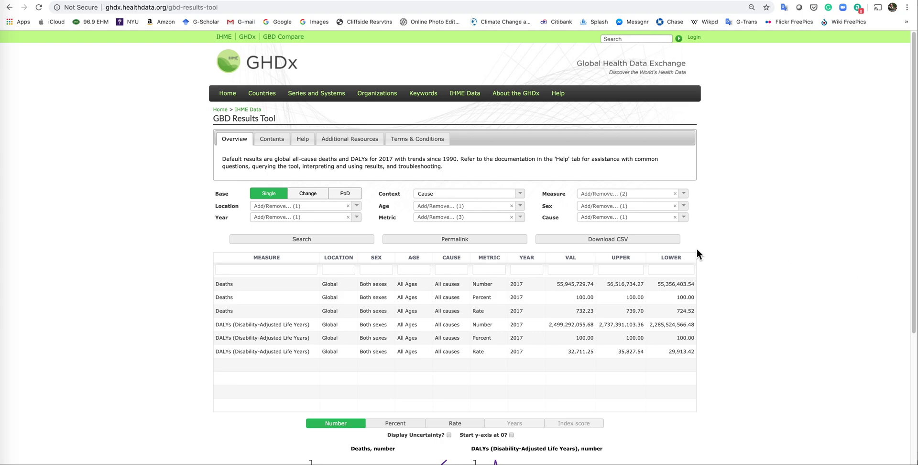
# Replace Global with United States as the only selected location.
pyautogui.click(319, 205)
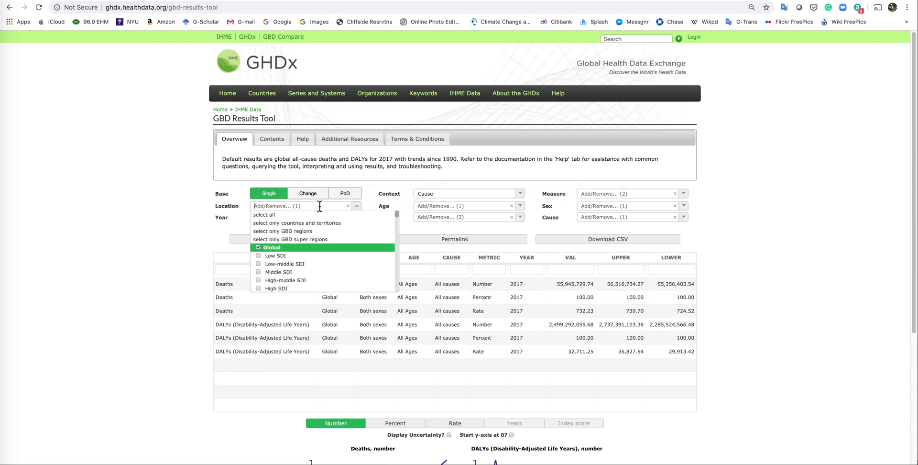
pyautogui.click(260, 248)
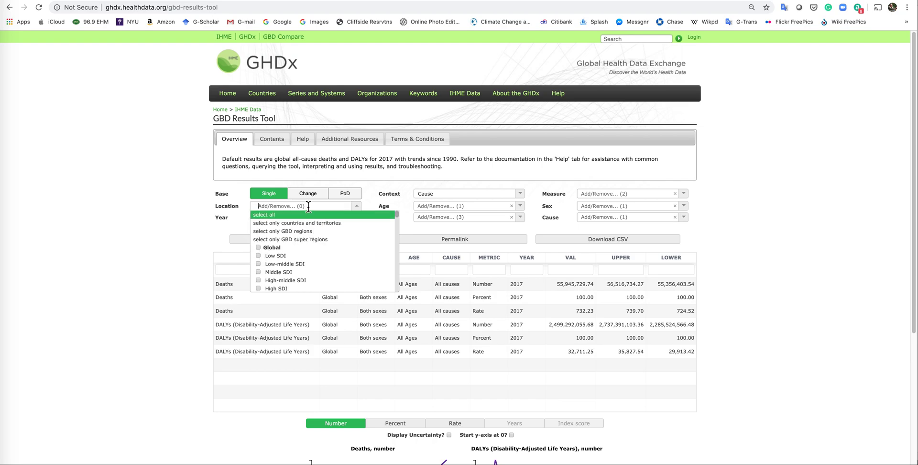
pyautogui.write('unite')
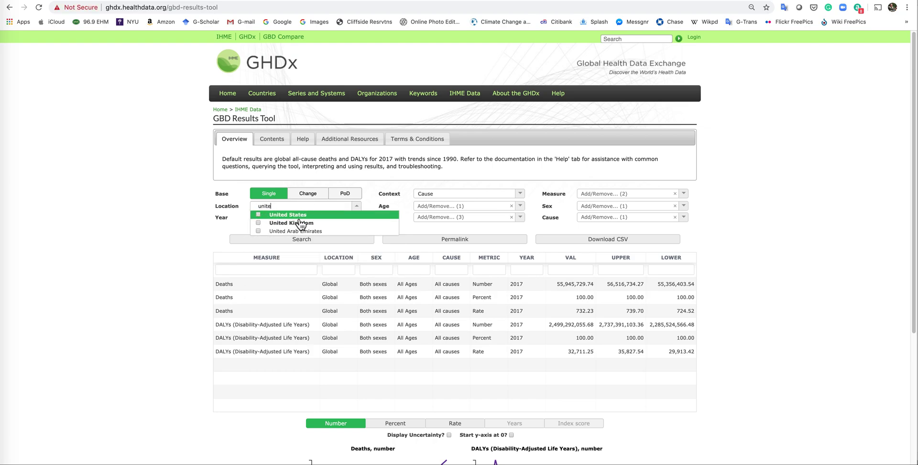
pyautogui.click(260, 216)
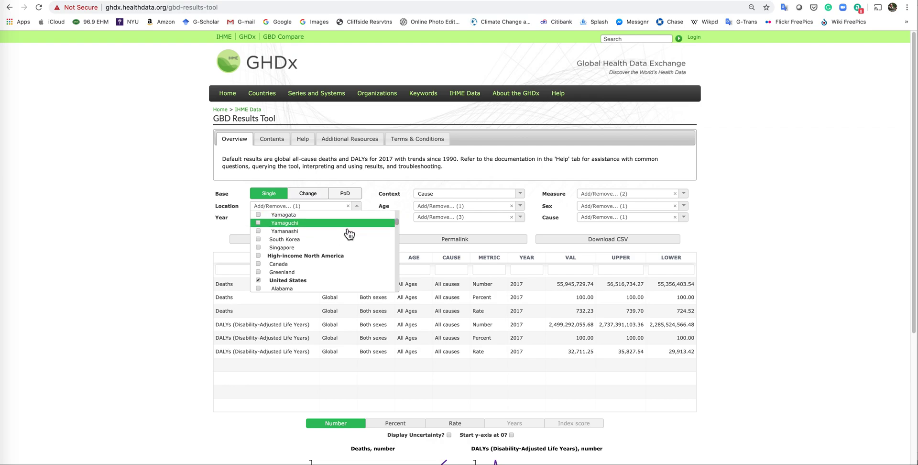
pyautogui.click(201, 216)
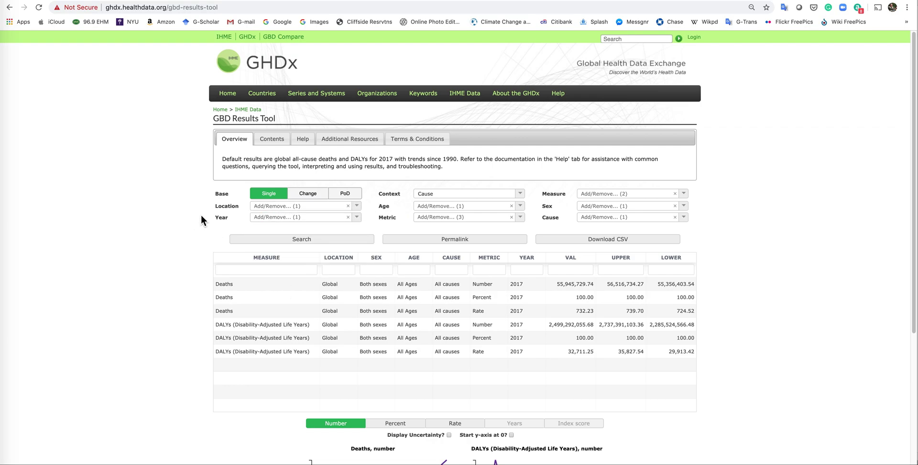
# Check which options are selected in the Year and Age filters.
pyautogui.click(269, 219)
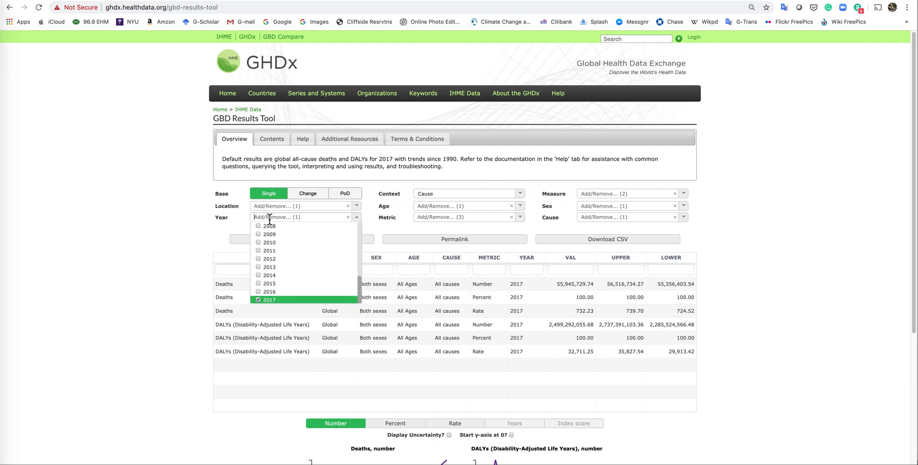
pyautogui.click(209, 221)
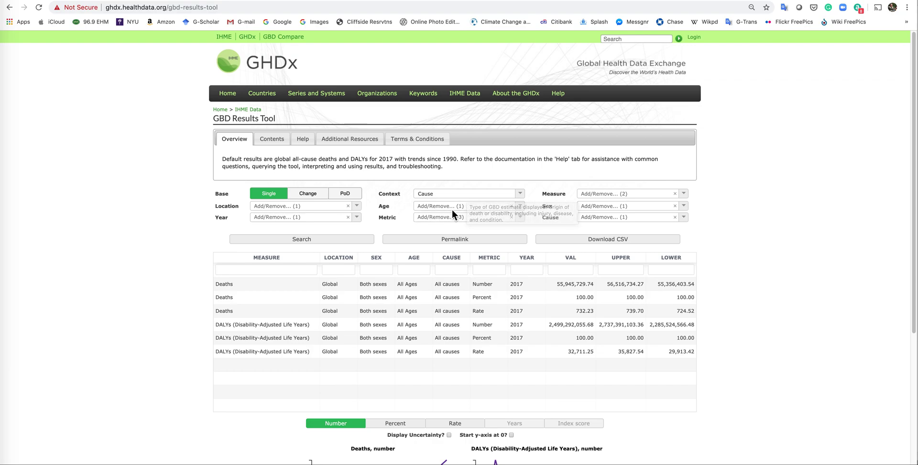
pyautogui.click(484, 206)
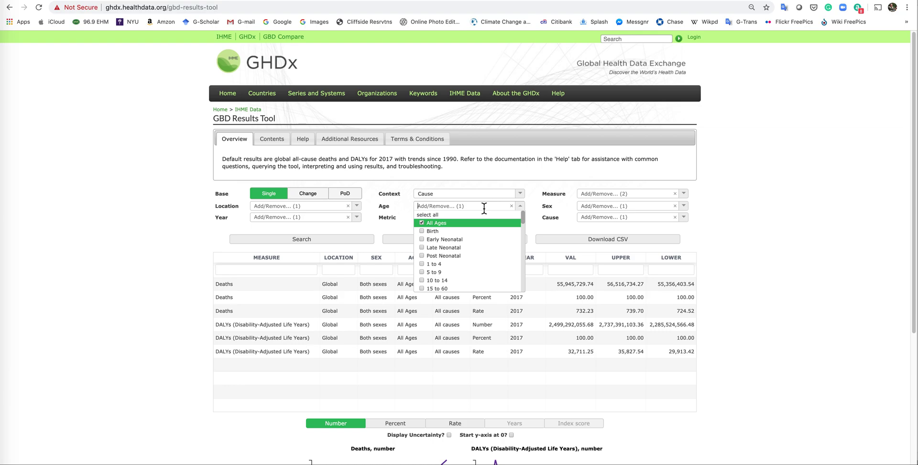
pyautogui.click(405, 225)
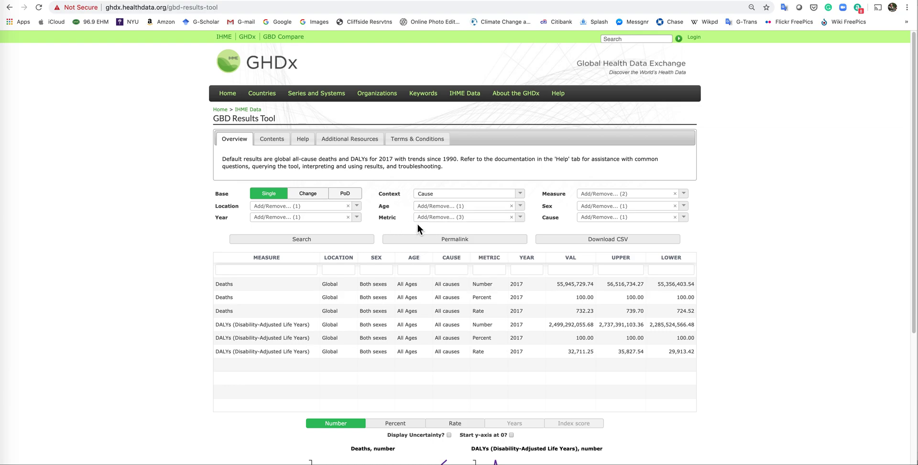
# Limit the metric to Number by deselecting Percent and Rate.
pyautogui.click(447, 218)
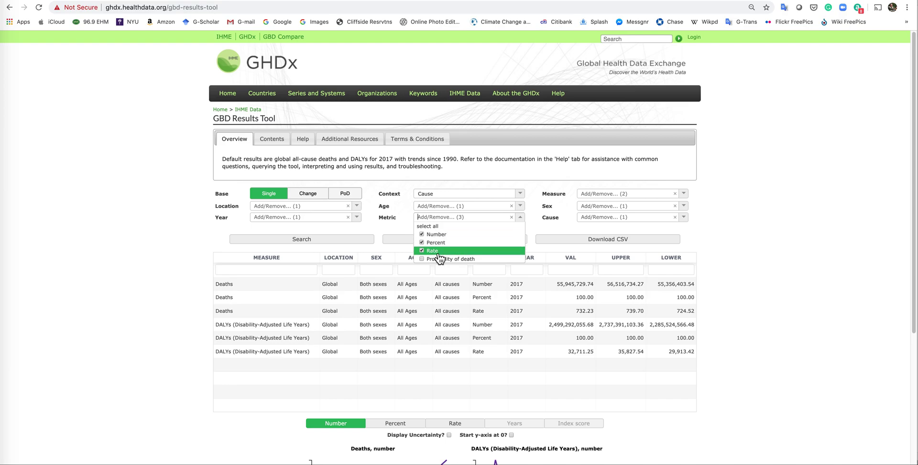
pyautogui.click(424, 243)
pyautogui.click(423, 251)
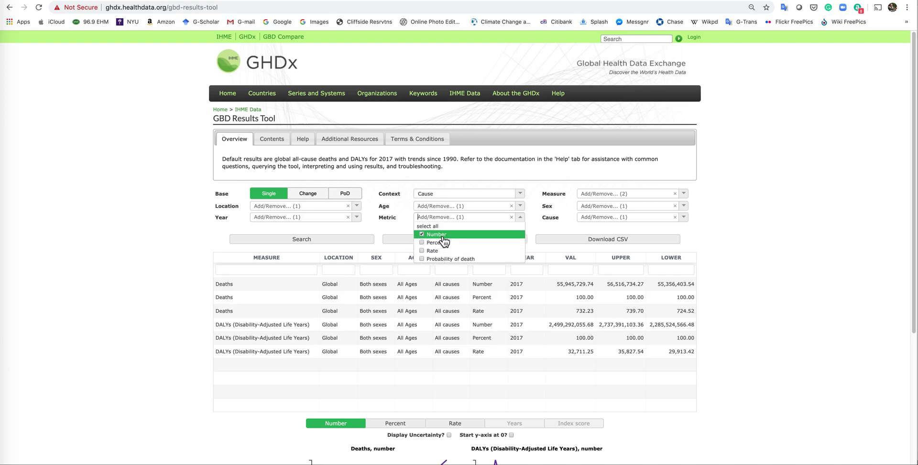
pyautogui.click(533, 230)
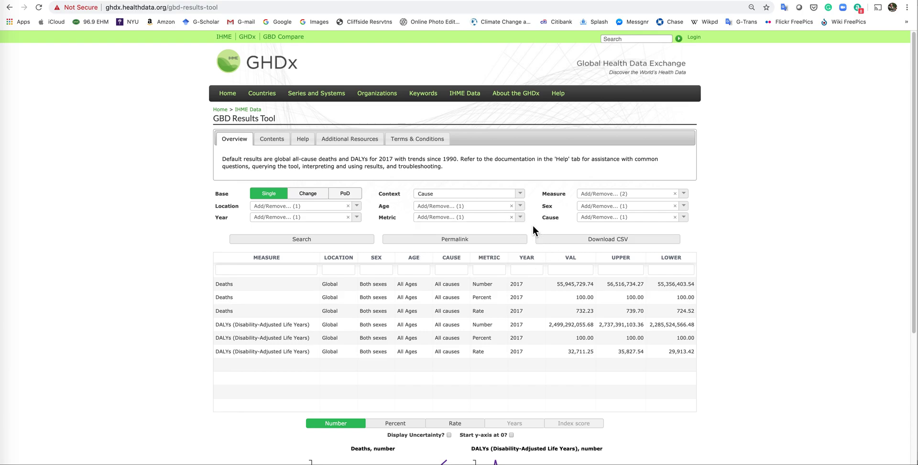
# Deselect DALYs so that the measure is Deaths only, and check the Sex selection.
pyautogui.click(637, 194)
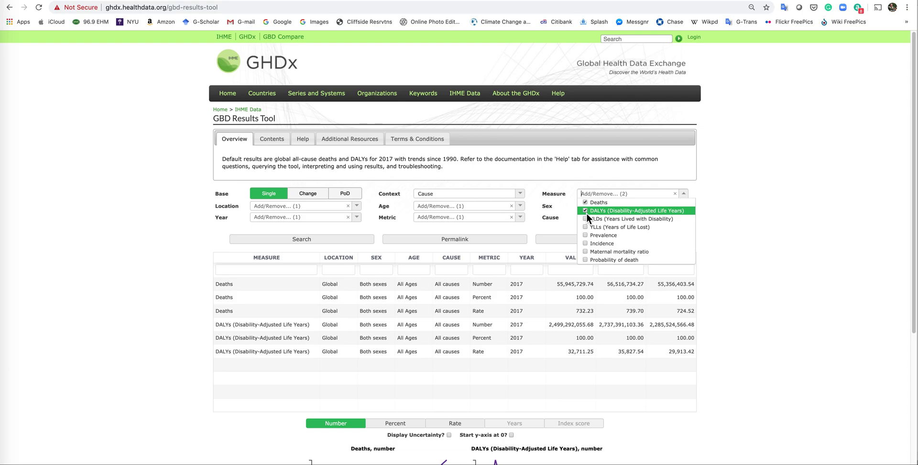
pyautogui.click(707, 227)
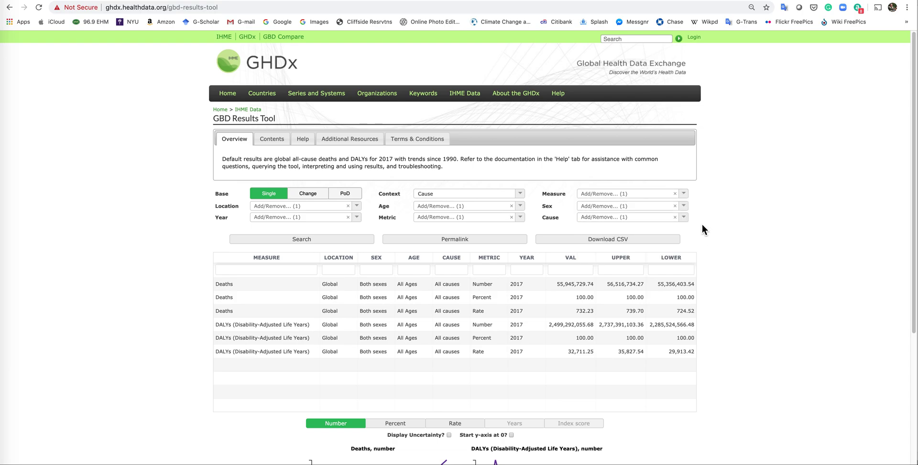
pyautogui.click(654, 206)
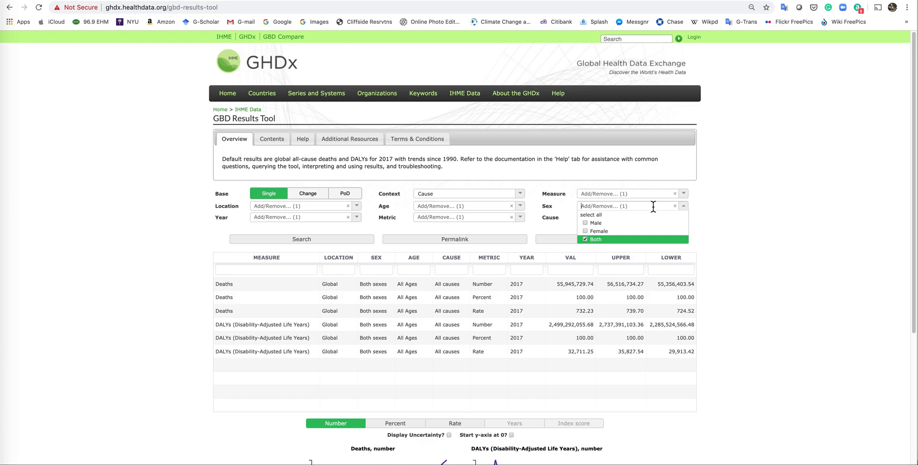
pyautogui.click(710, 214)
# Replace Total All causes with B.1.7 Liver cancer in the cause selection.
pyautogui.click(640, 218)
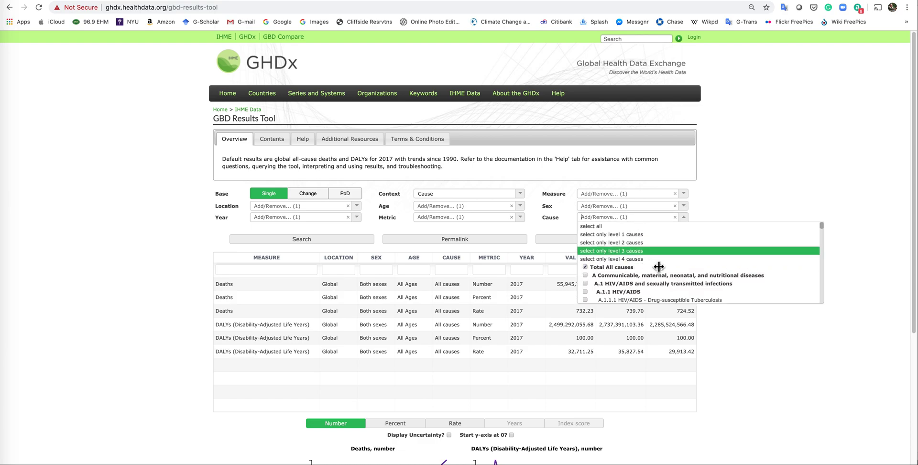
pyautogui.click(591, 268)
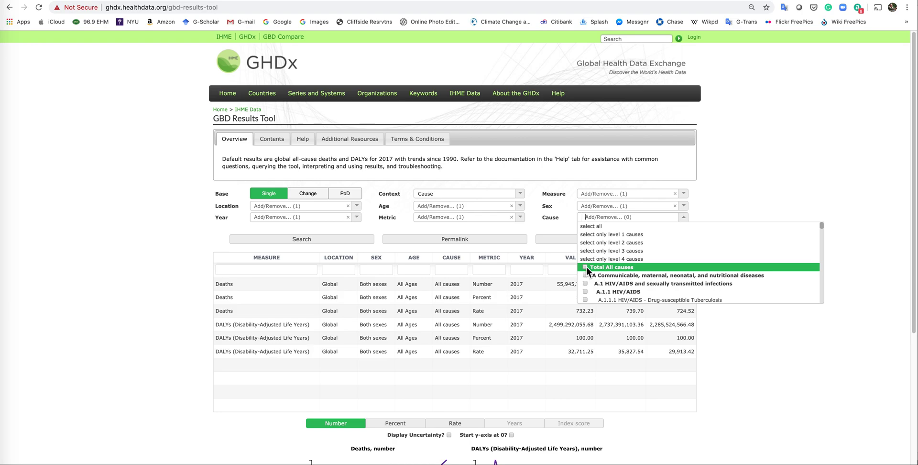
pyautogui.scroll(-1, 621, 236)
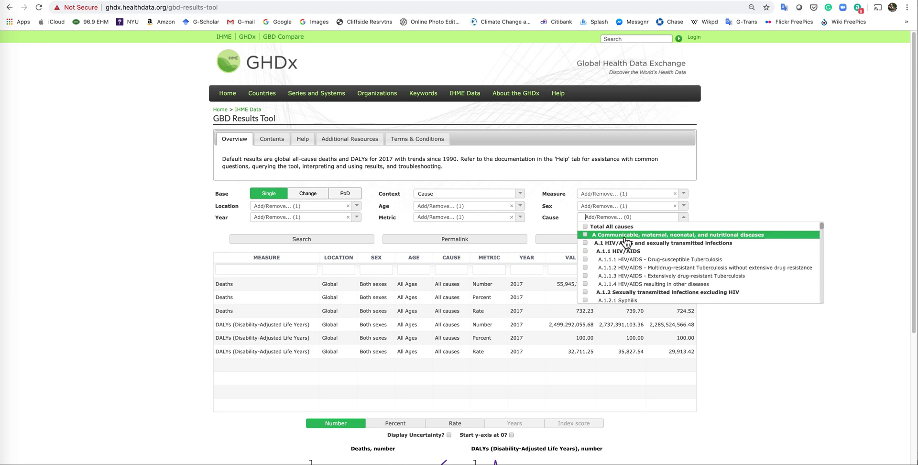
pyautogui.write('liver')
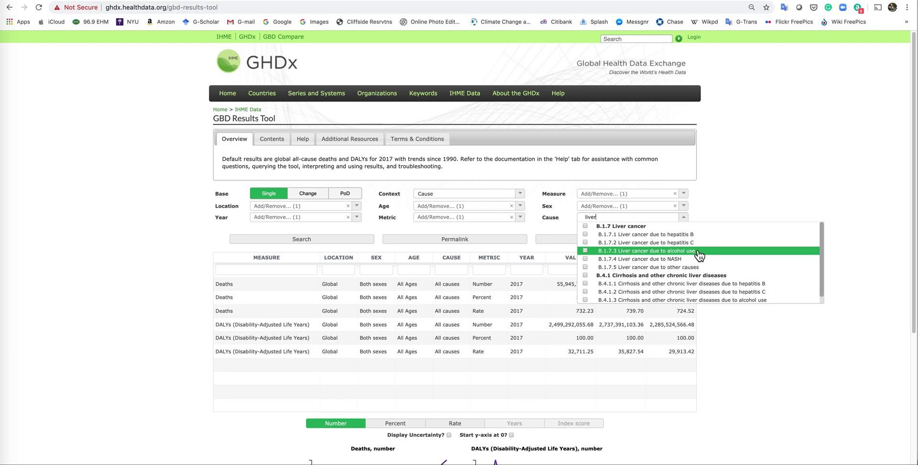
pyautogui.click(587, 226)
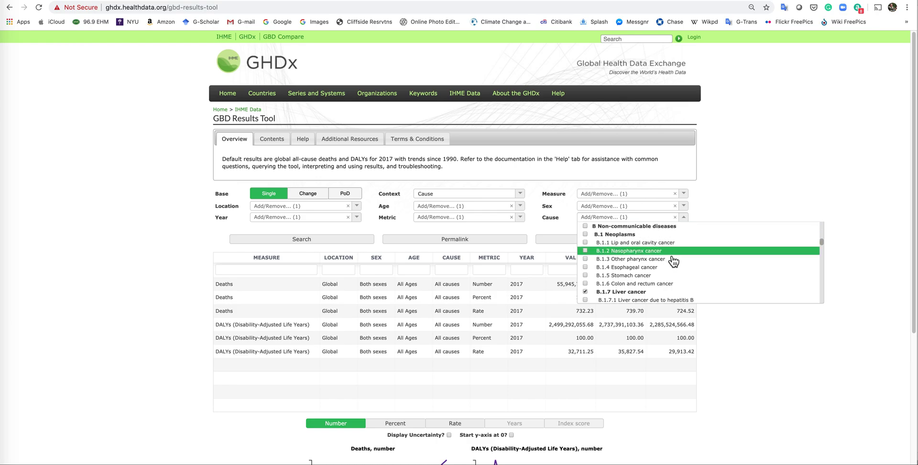
# Add B.1.7.3 Liver cancer due to alcohol use to the selected causes.
pyautogui.scroll(2, 673, 260)
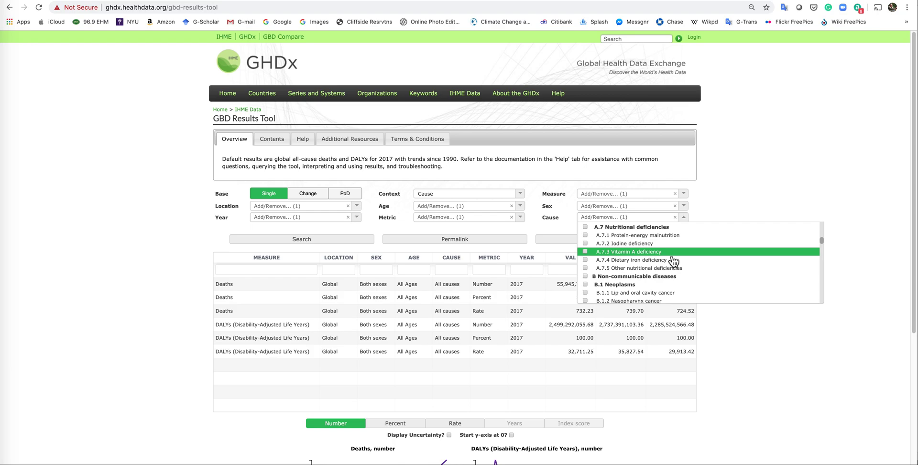
pyautogui.write('liver')
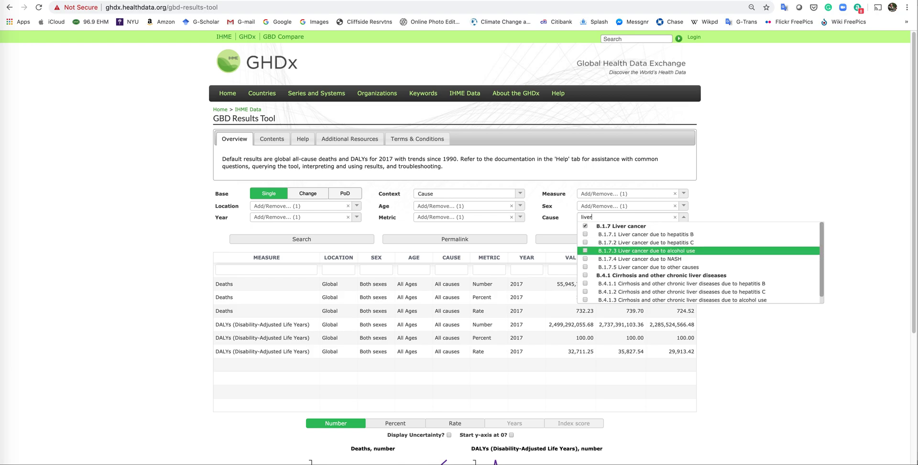
pyautogui.click(585, 250)
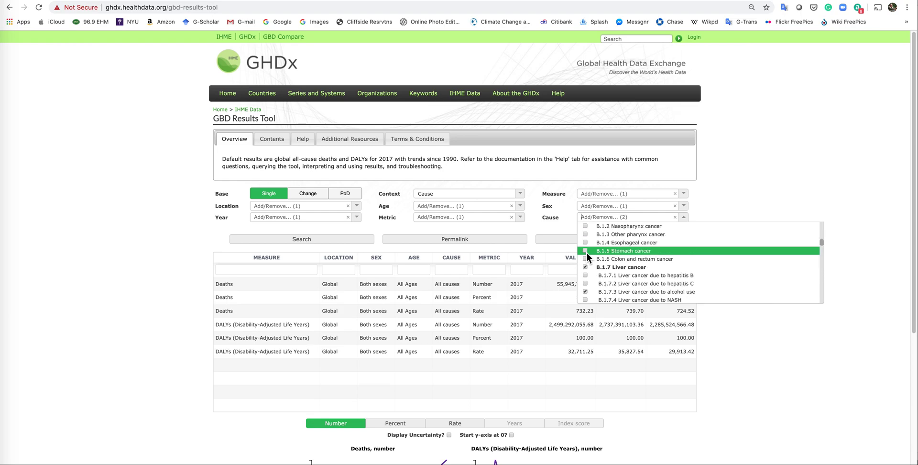
pyautogui.click(789, 362)
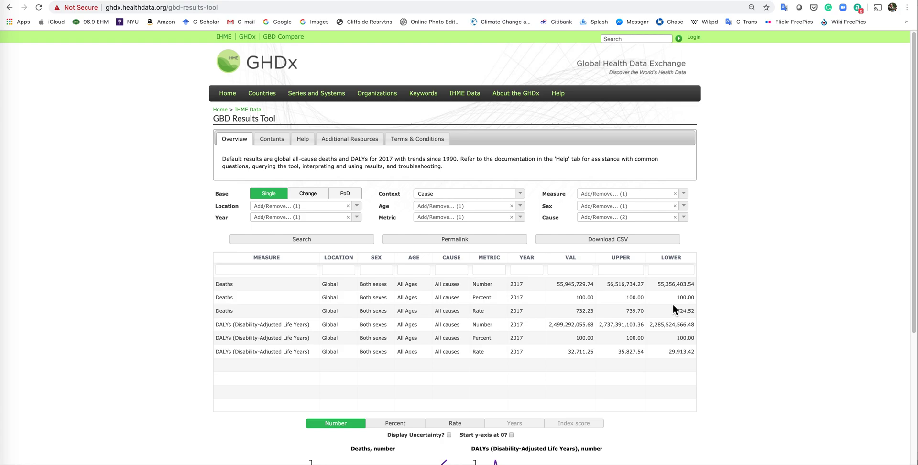
# Run the search and examine the deaths table and trend chart for the two liver cancer causes.
pyautogui.click(302, 240)
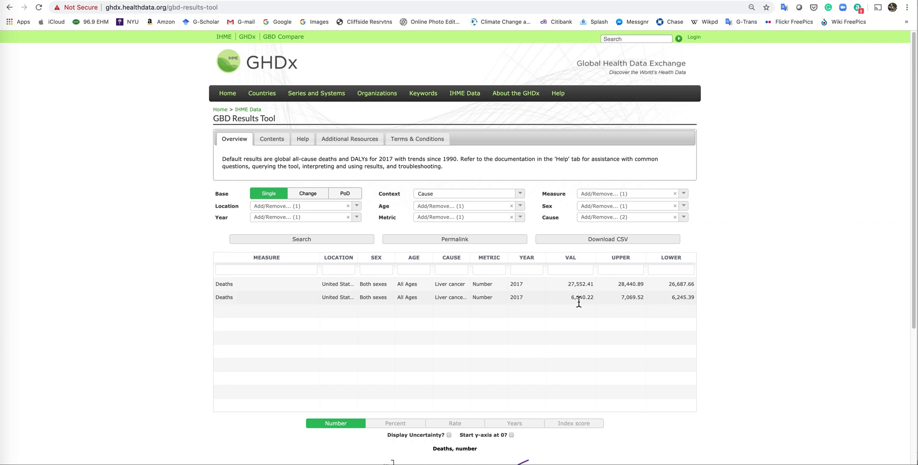
pyautogui.scroll(-5, 756, 329)
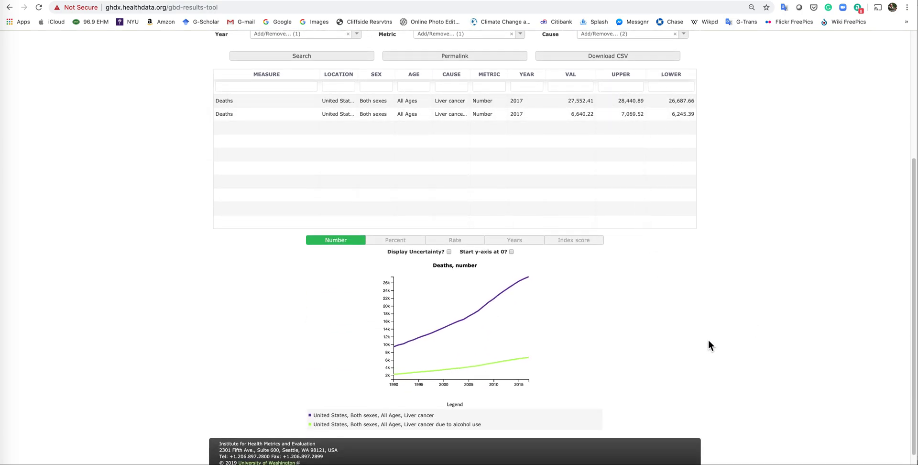
pyautogui.scroll(-1, 707, 340)
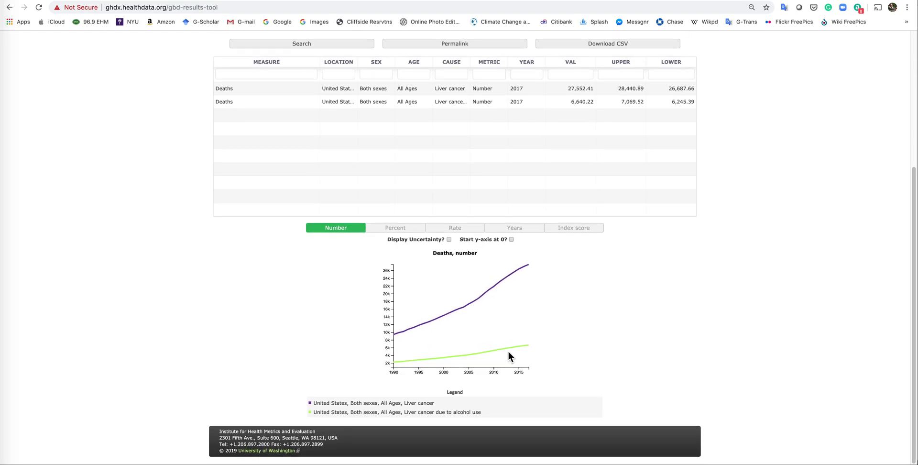
pyautogui.moveTo(512, 349)
pyautogui.moveTo(506, 278)
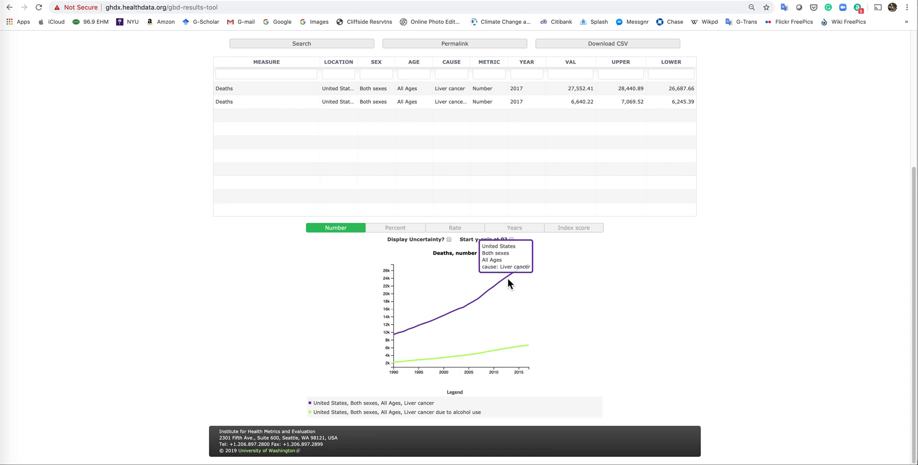
# Change the query context from Cause to Risk.
pyautogui.scroll(5, 601, 318)
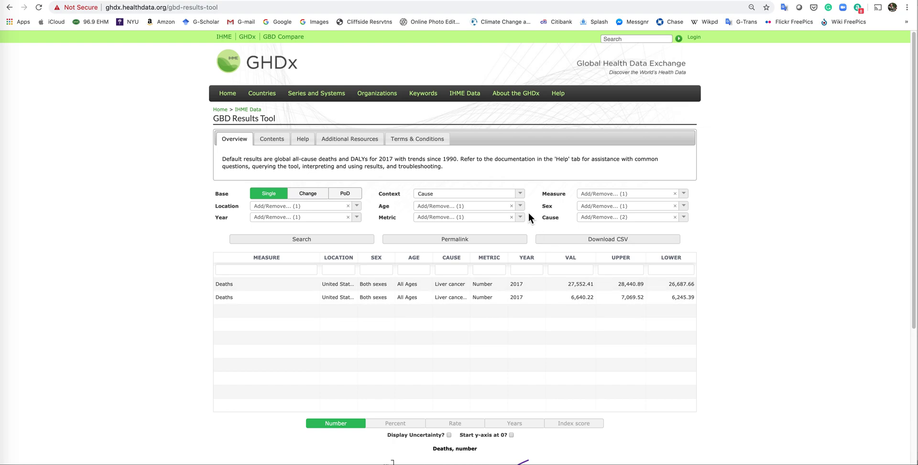
pyautogui.click(520, 194)
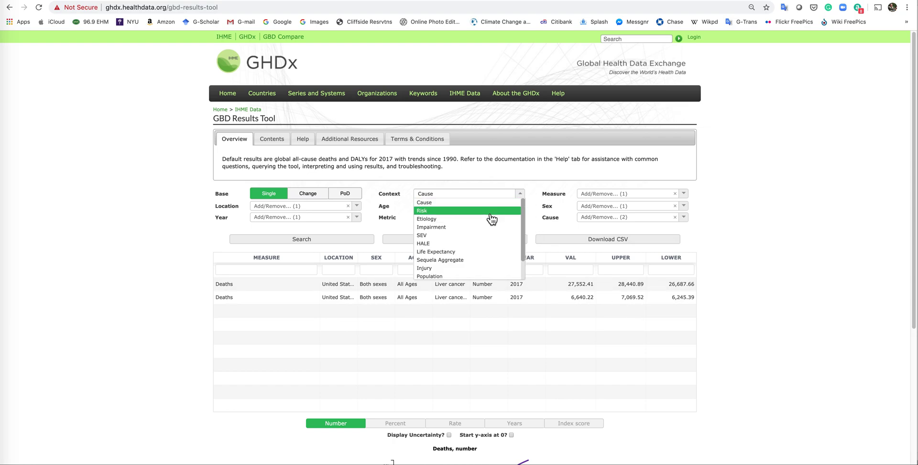
pyautogui.click(490, 213)
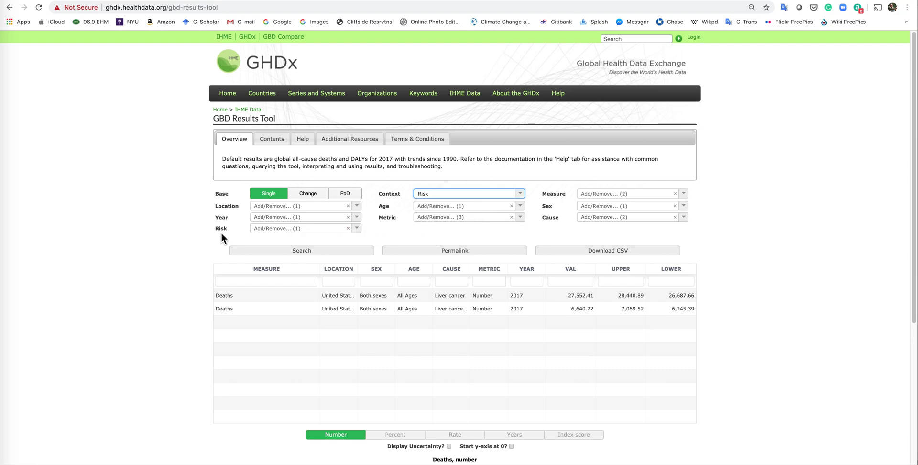
# Add Air pollution to the selected risks, and check the Location selection.
pyautogui.click(358, 229)
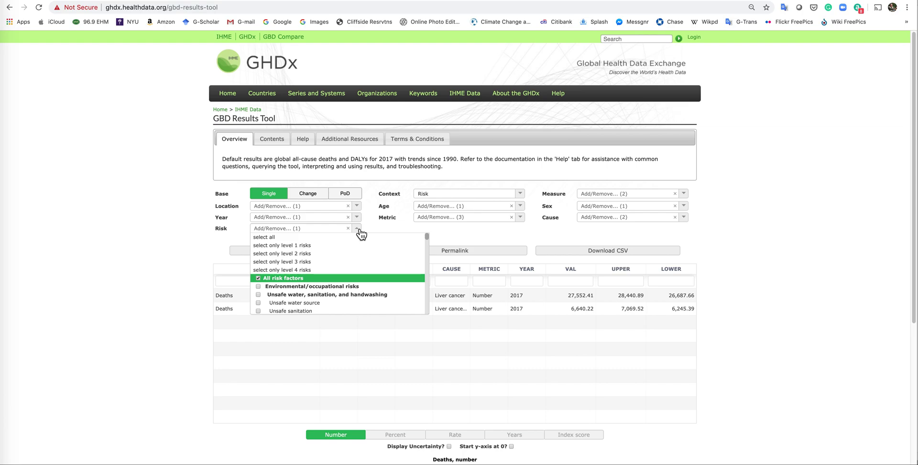
pyautogui.scroll(-2, 361, 234)
pyautogui.scroll(-3, 357, 228)
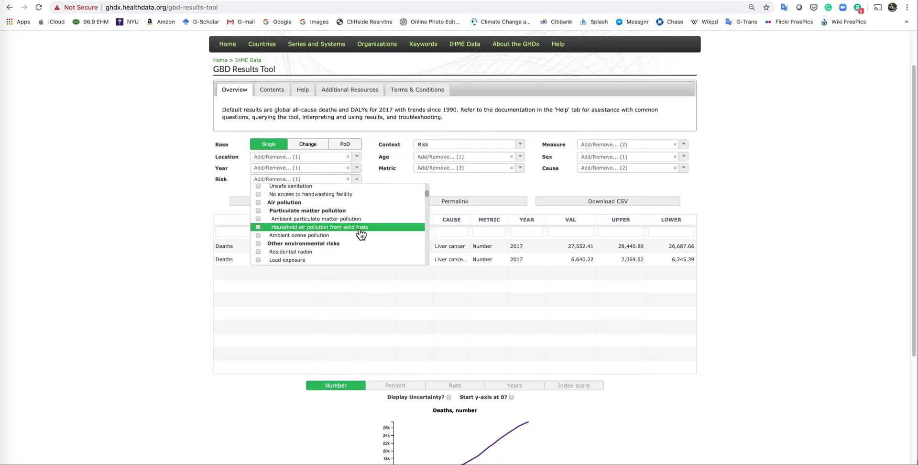
pyautogui.scroll(-3, 358, 227)
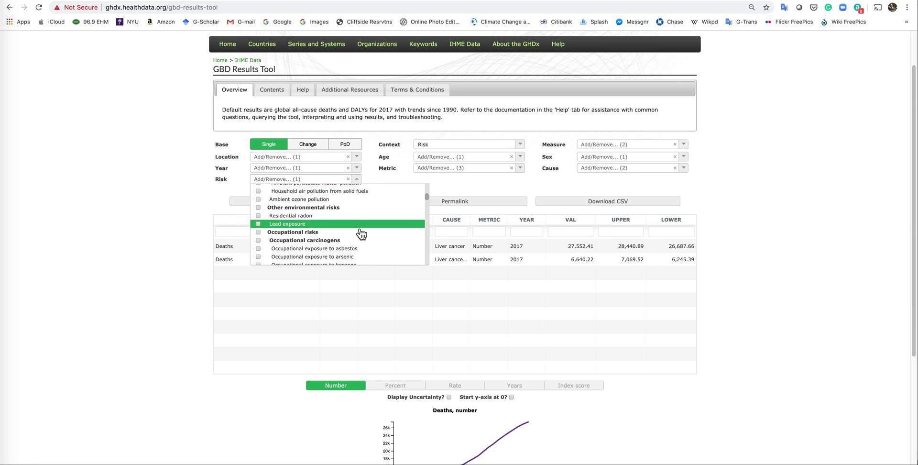
pyautogui.scroll(2, 361, 233)
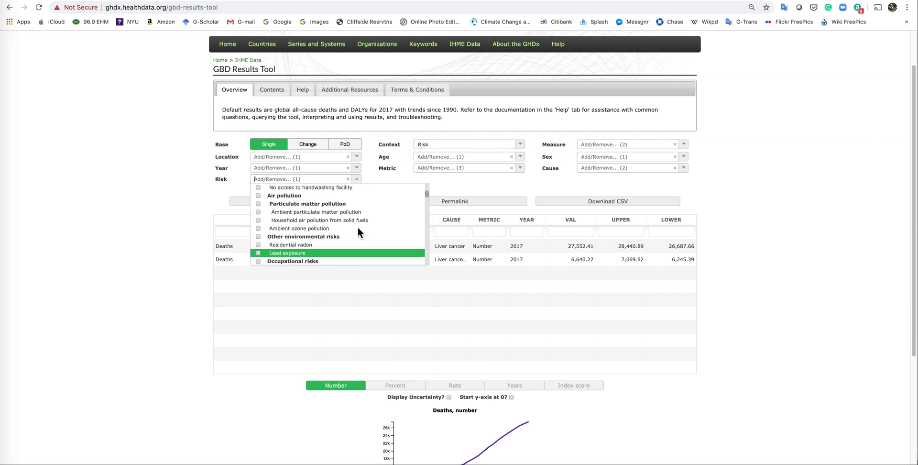
pyautogui.click(258, 200)
pyautogui.click(458, 178)
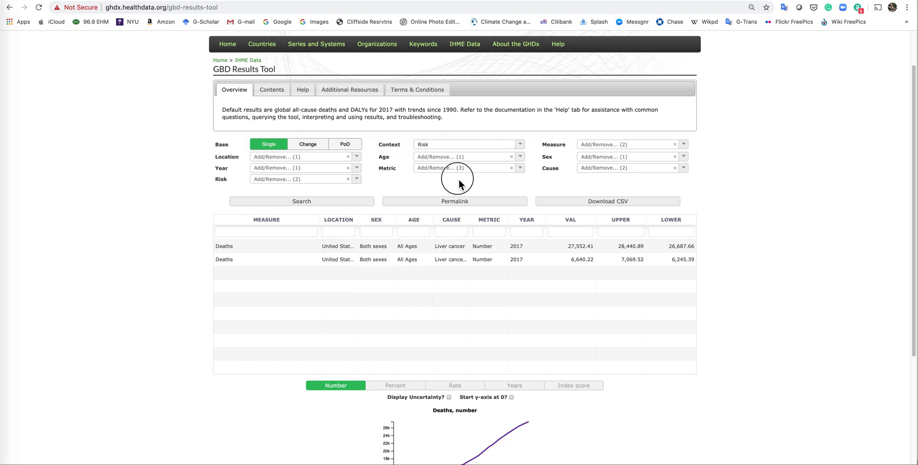
pyautogui.click(303, 158)
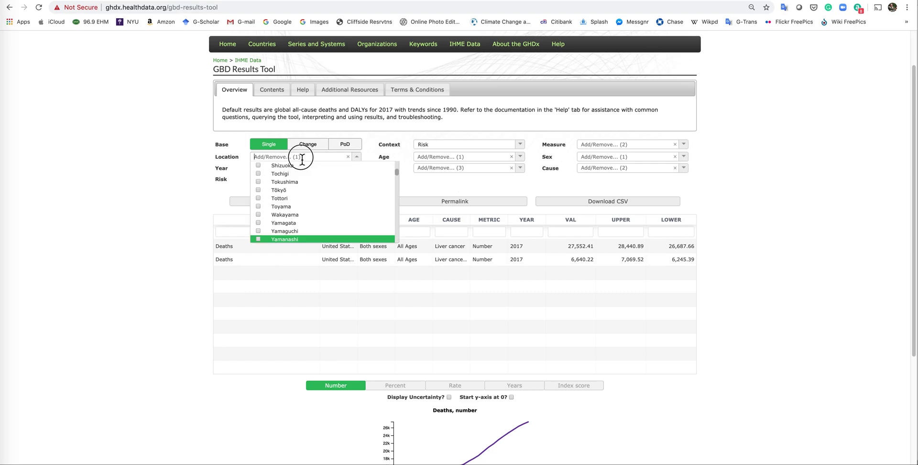
pyautogui.click(195, 164)
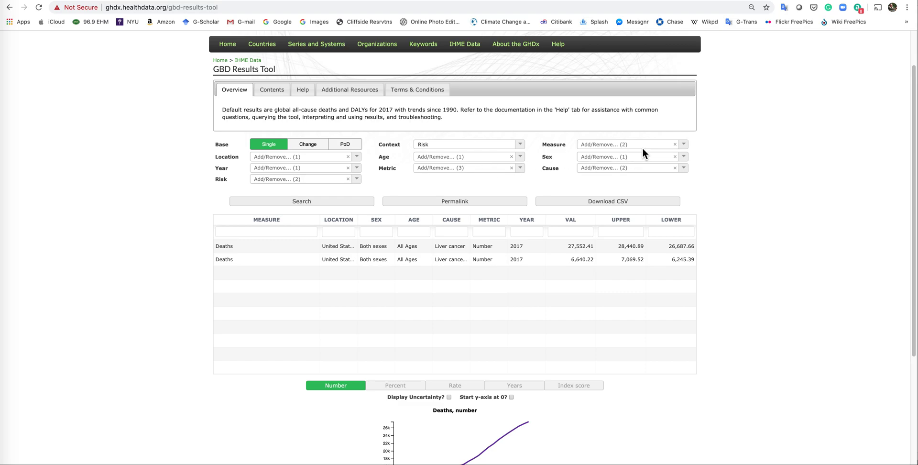
# Replace B.1.7 Liver cancer and B.1.7.3 Liver cancer due to alcohol use with Total All causes in the cause selection.
pyautogui.click(658, 168)
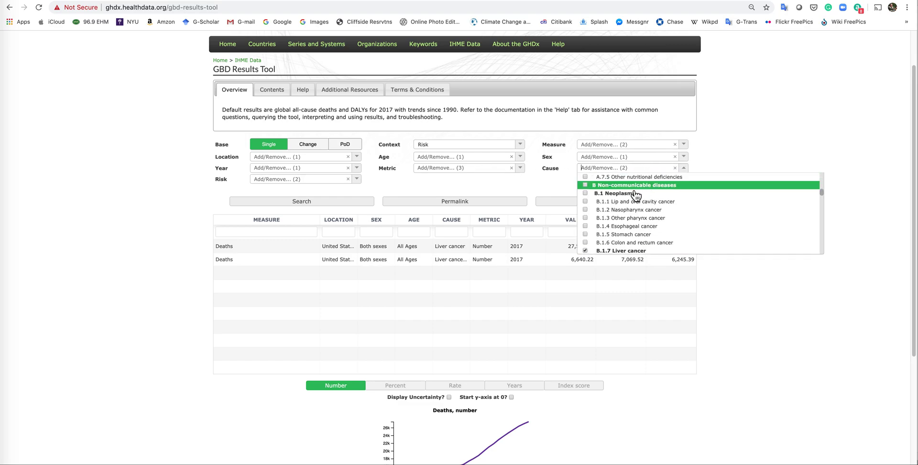
pyautogui.click(585, 251)
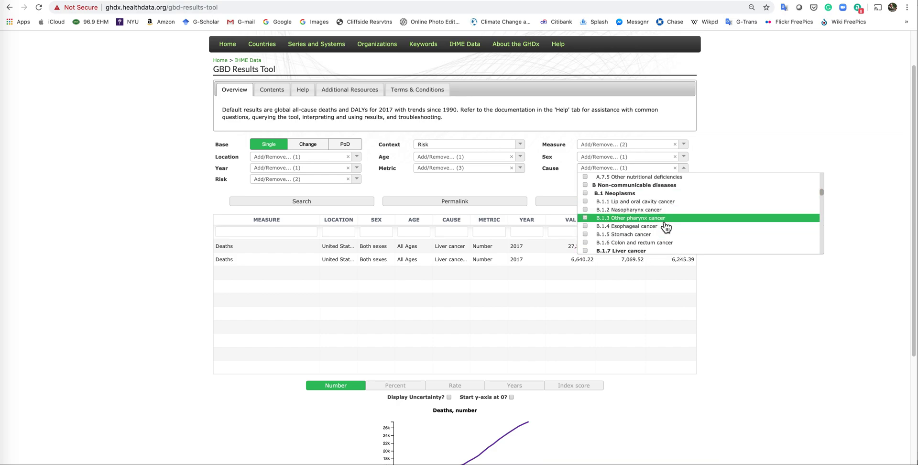
pyautogui.scroll(-3, 662, 220)
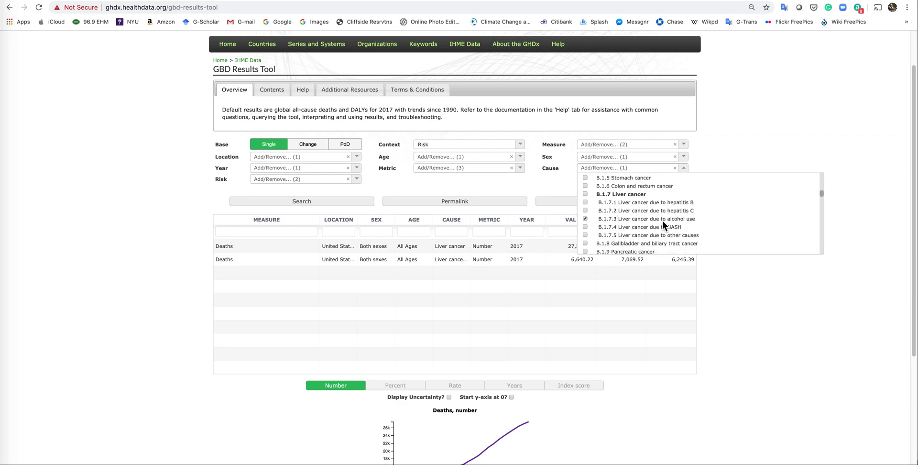
pyautogui.click(585, 206)
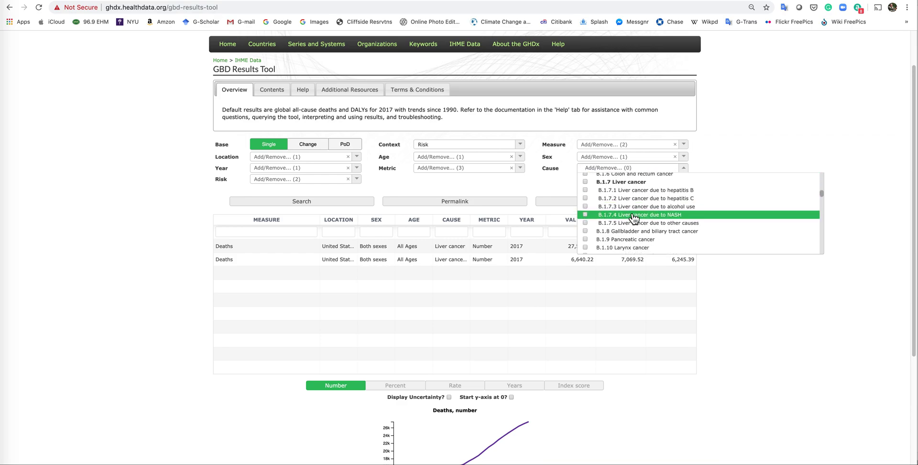
pyautogui.scroll(10, 630, 211)
pyautogui.scroll(5, 630, 211)
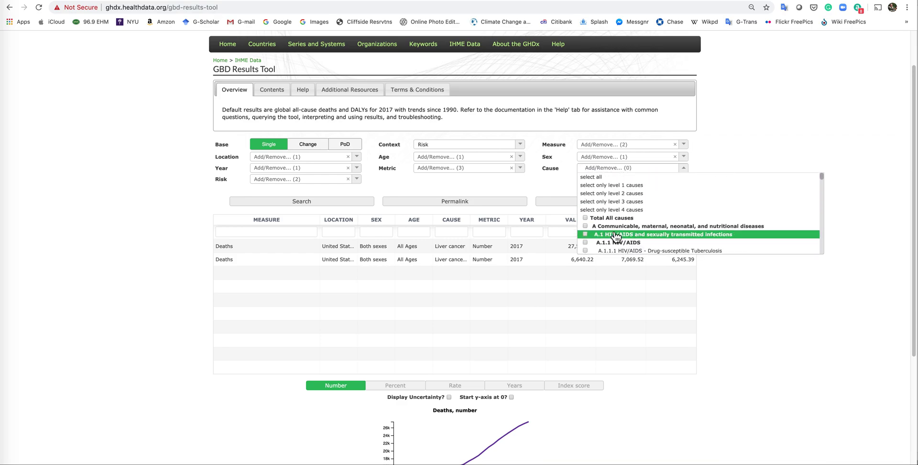
pyautogui.click(585, 218)
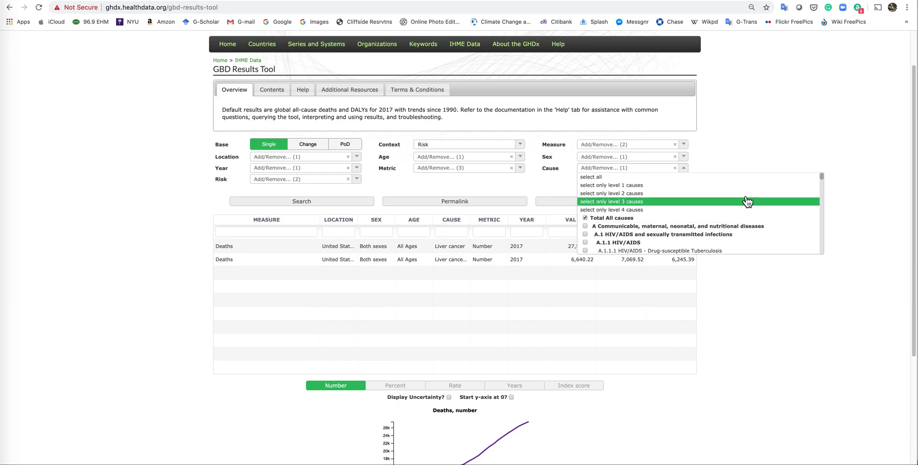
pyautogui.click(748, 145)
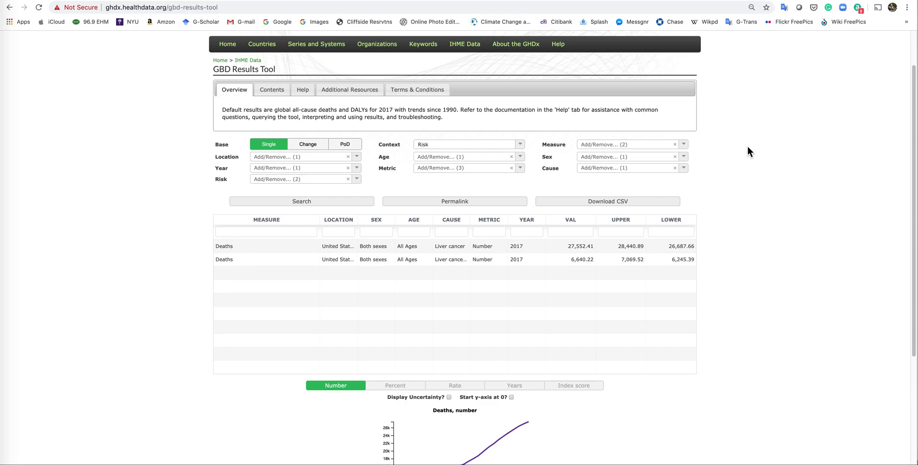
# Deselect All risk factors so that Air pollution is the only risk, and run the search.
pyautogui.click(295, 179)
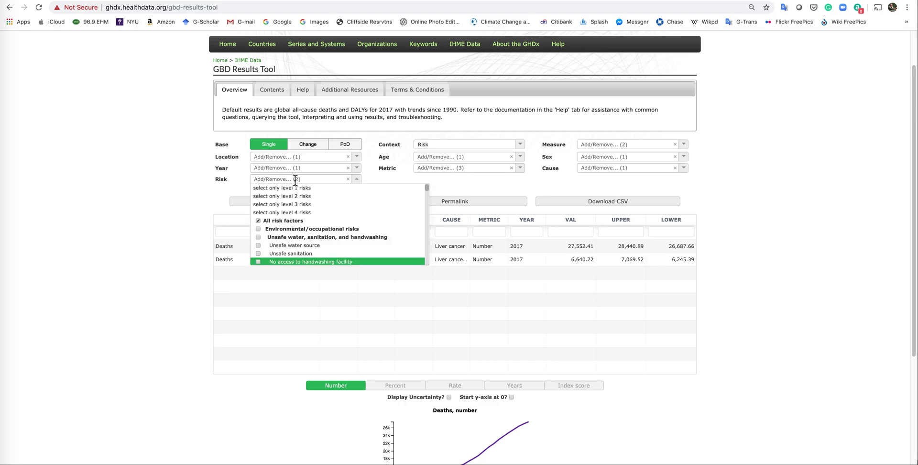
pyautogui.scroll(-1, 295, 180)
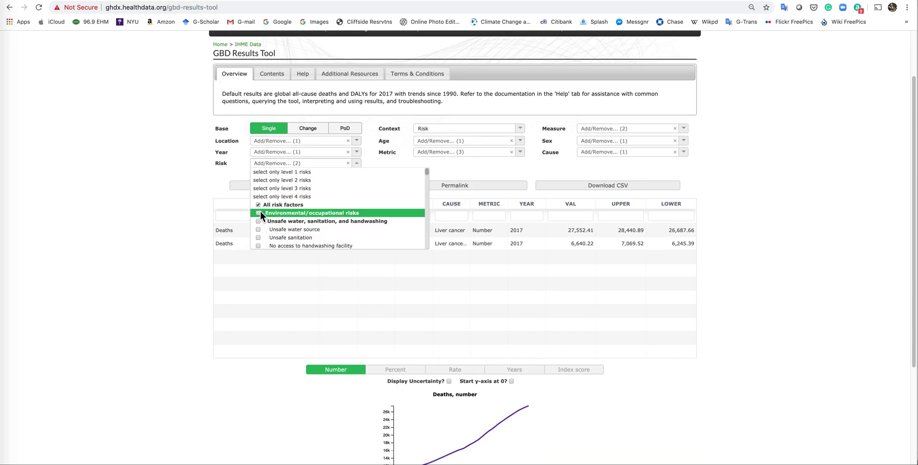
pyautogui.click(259, 205)
pyautogui.scroll(-3, 416, 207)
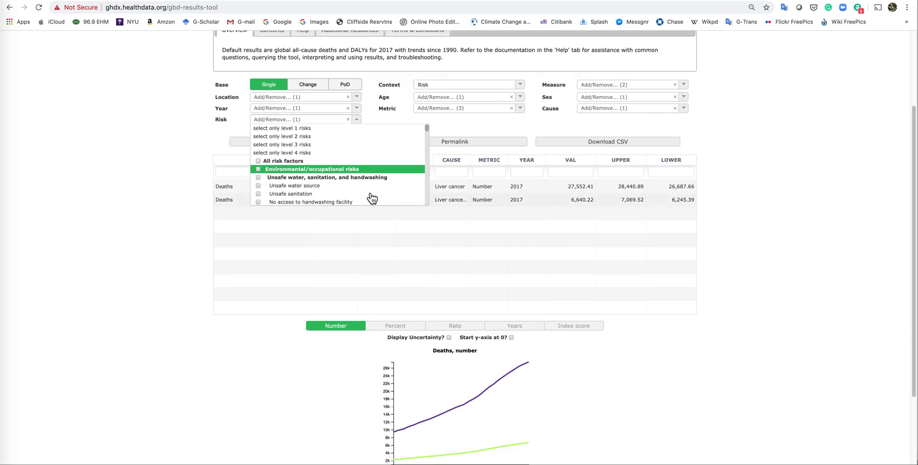
pyautogui.scroll(-2, 380, 183)
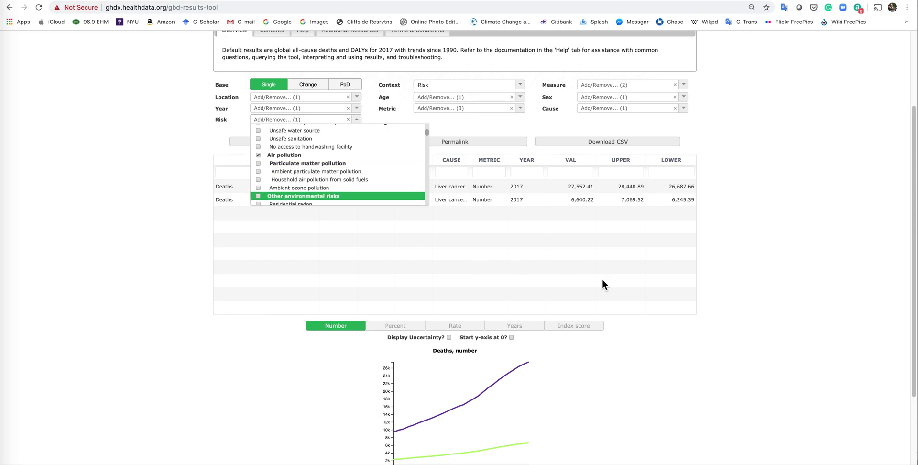
pyautogui.click(780, 293)
pyautogui.click(319, 142)
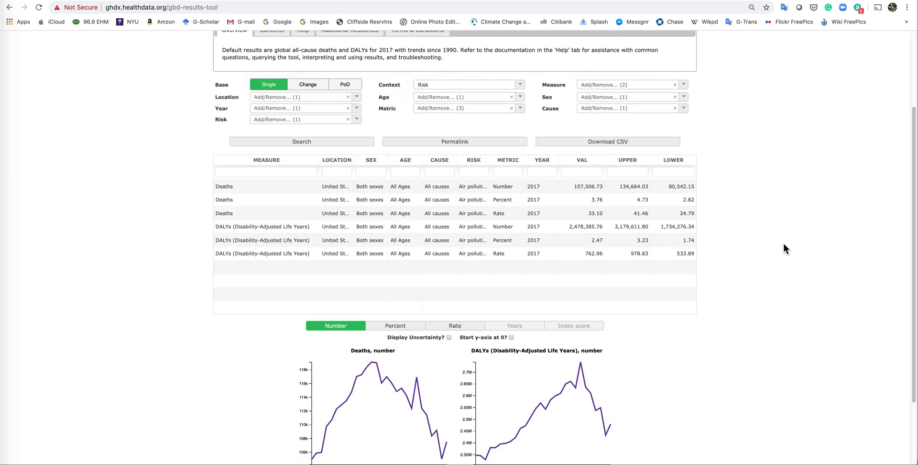
# Examine the air pollution trend charts for deaths and DALYs, switching them between percent, rate and number.
pyautogui.scroll(-2, 783, 243)
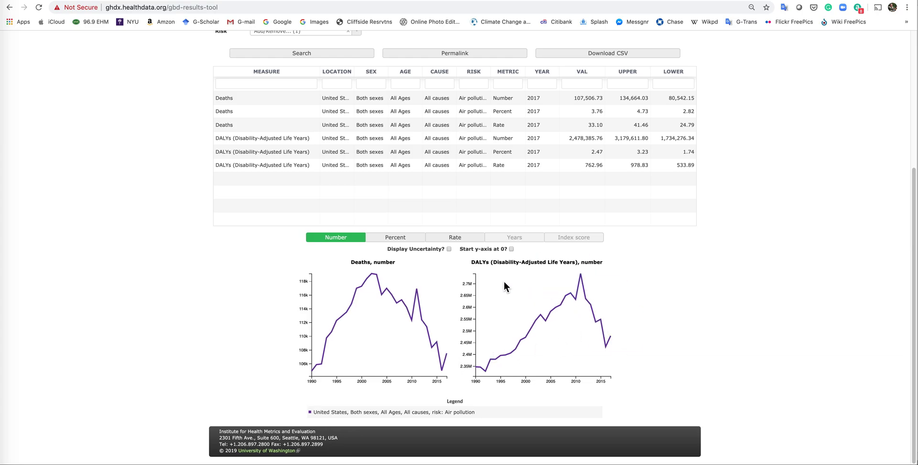
pyautogui.moveTo(372, 277)
pyautogui.click(401, 239)
pyautogui.click(459, 239)
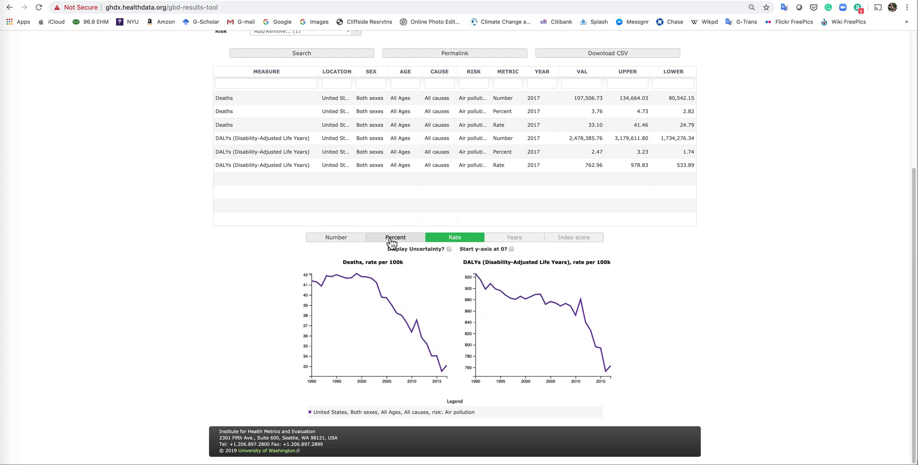
pyautogui.click(356, 240)
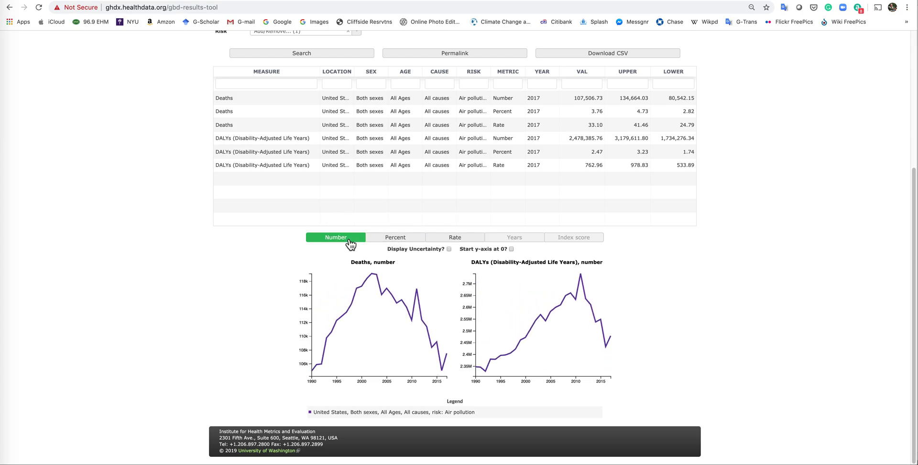
pyautogui.scroll(5, 349, 244)
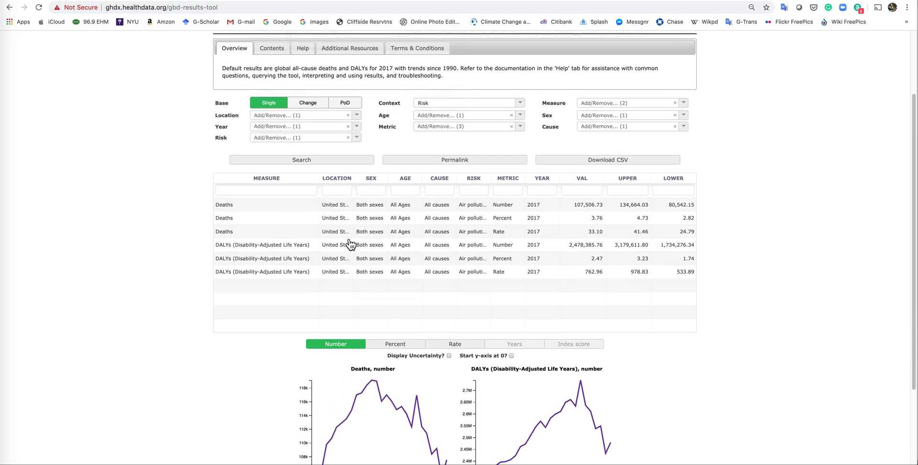